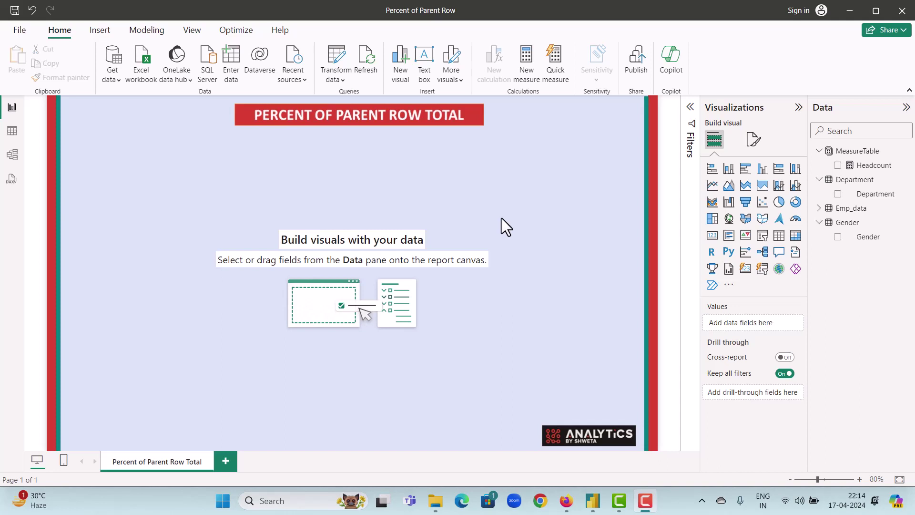
Switch to Model view to inspect how Department and Gender relate to Emp_data.
click(13, 155)
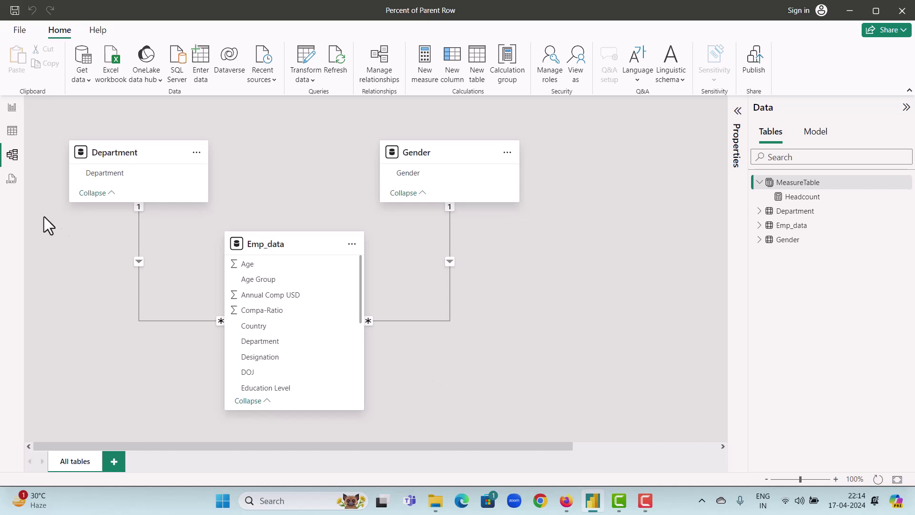
Preview the Department, Gender and Emp_data table rows in Table view, then return to Report view.
click(12, 131)
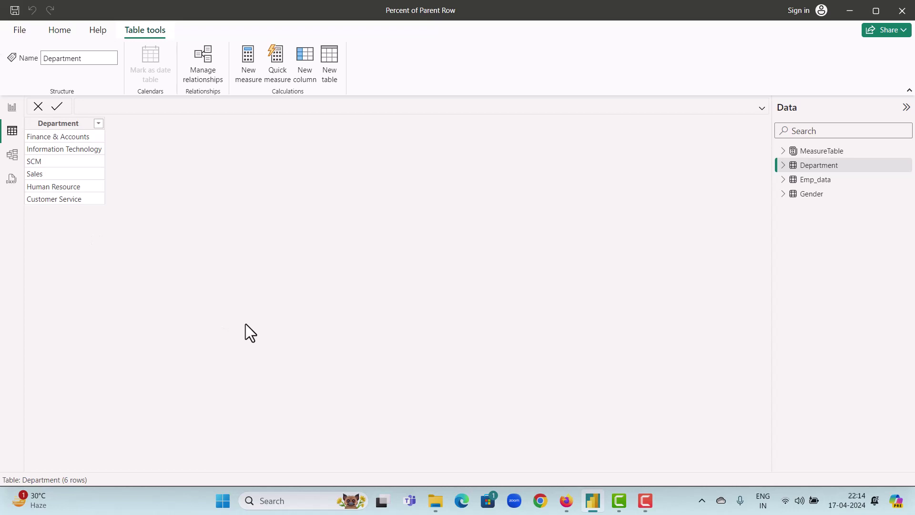
click(817, 201)
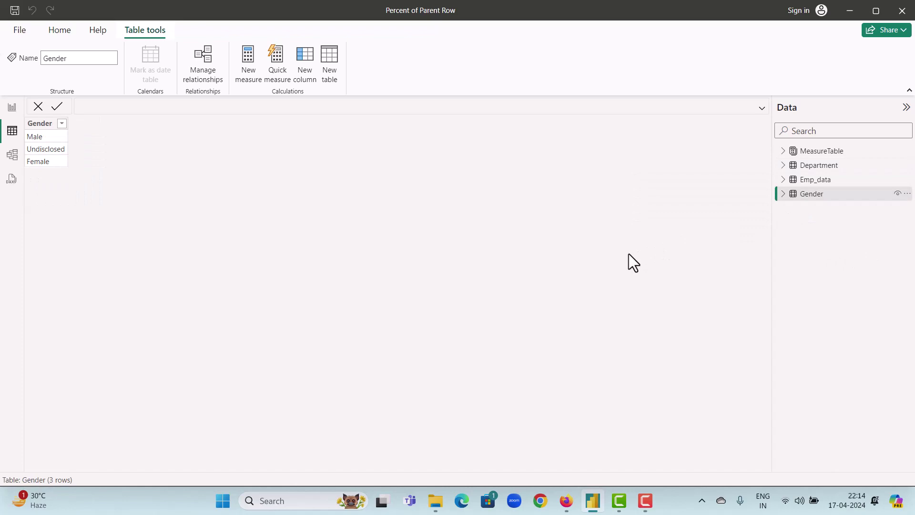
click(809, 180)
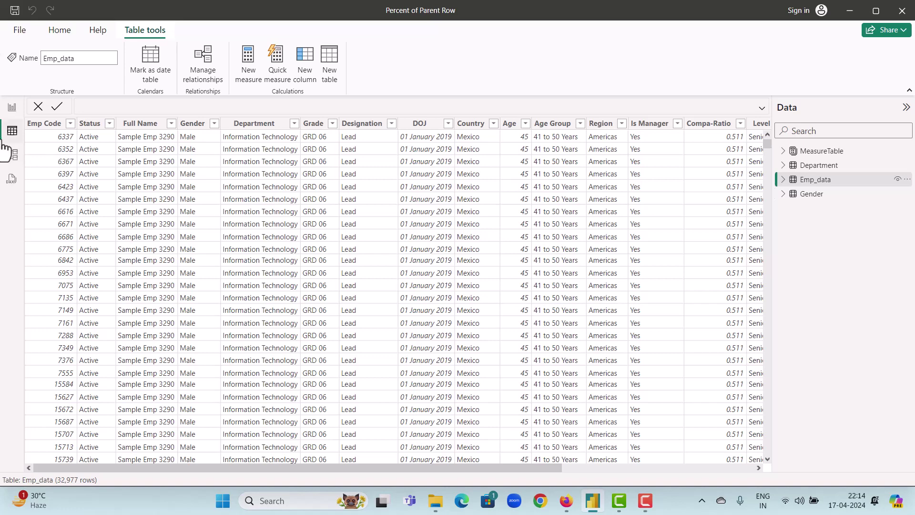
click(12, 109)
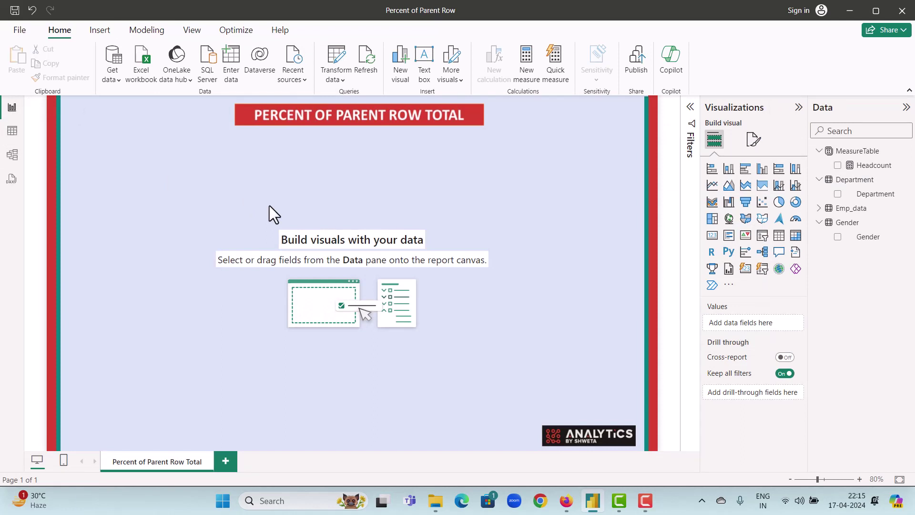
Add a matrix visual with Gender rows and Department nested beneath.
click(795, 235)
drag(133, 181, 305, 239)
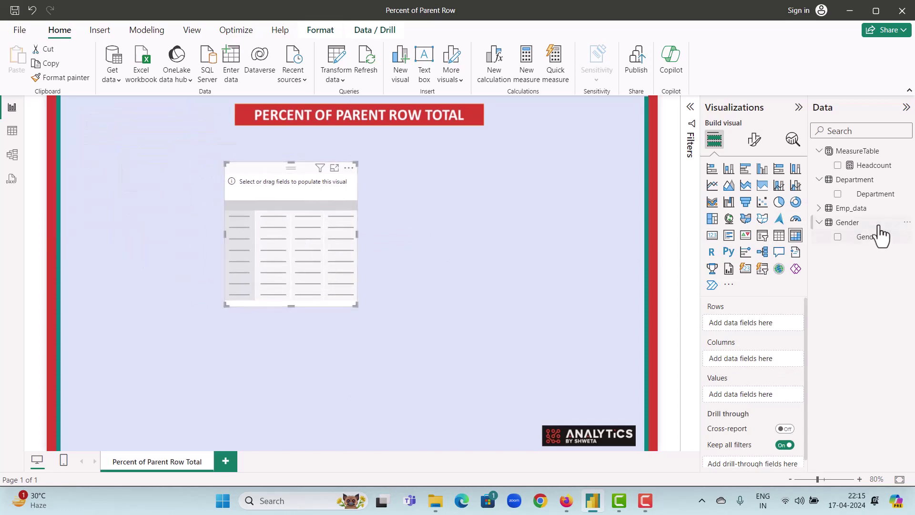
drag(875, 239, 778, 322)
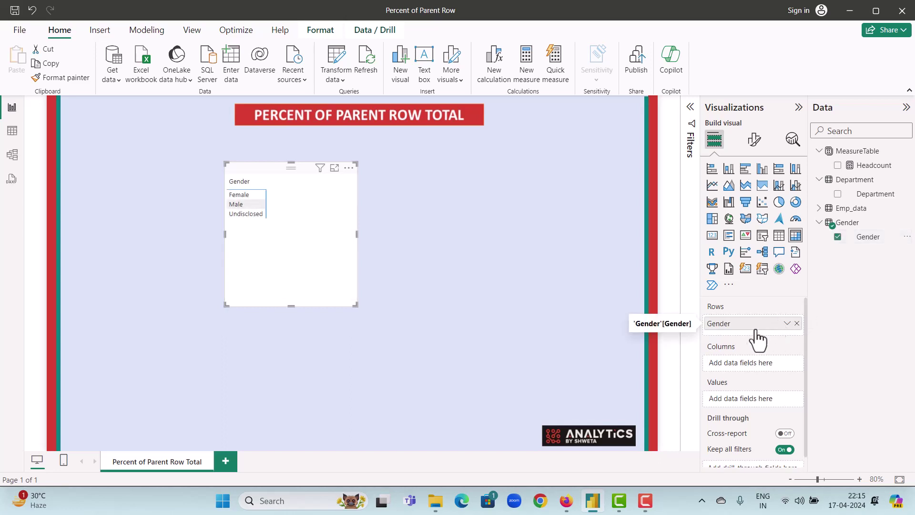
drag(868, 200, 758, 337)
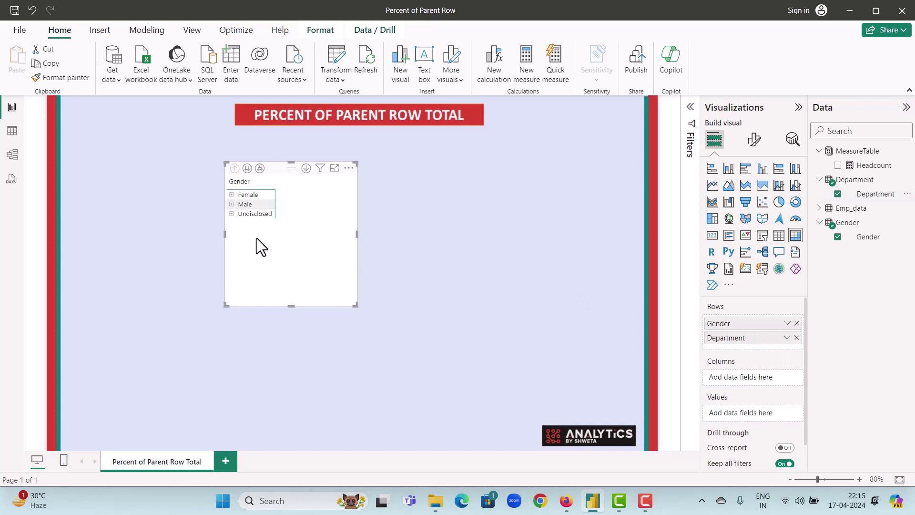
Expand Female and Male, enlarge the matrix, and display the Headcount measure's formula.
click(231, 195)
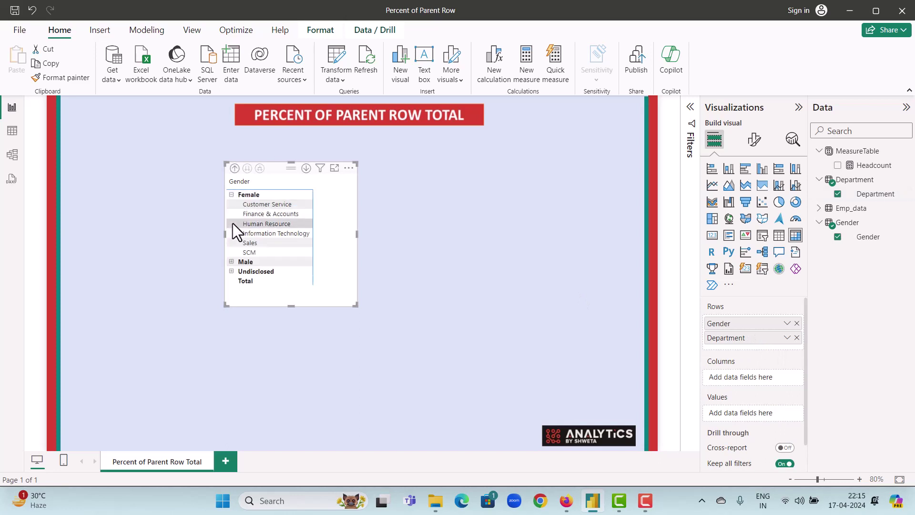
click(232, 261)
drag(356, 306, 434, 429)
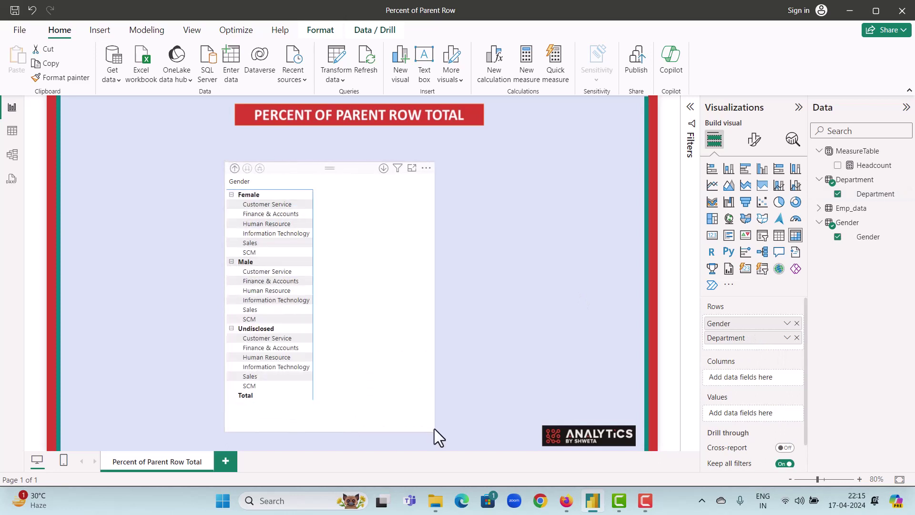
click(868, 165)
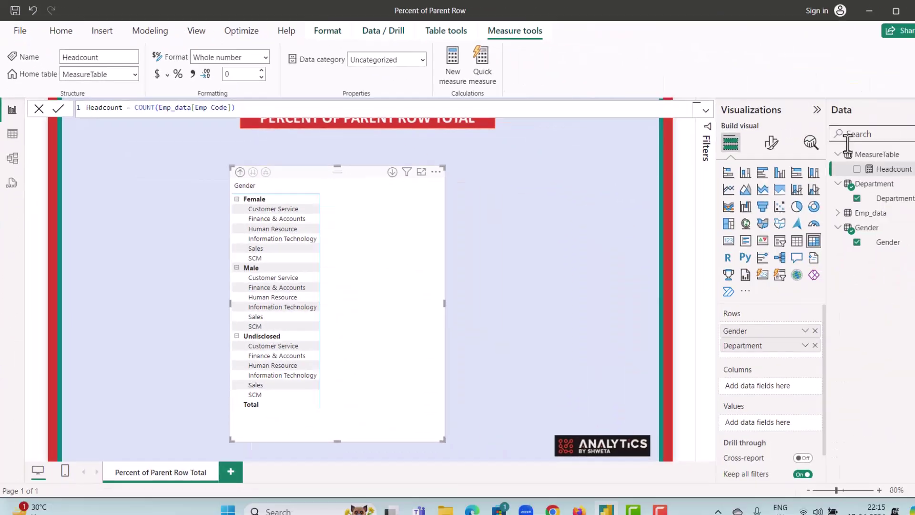
Put Headcount into the matrix values, giving Female 4463, Male 27263, Undisclosed 1251, total 32977.
drag(891, 168, 744, 410)
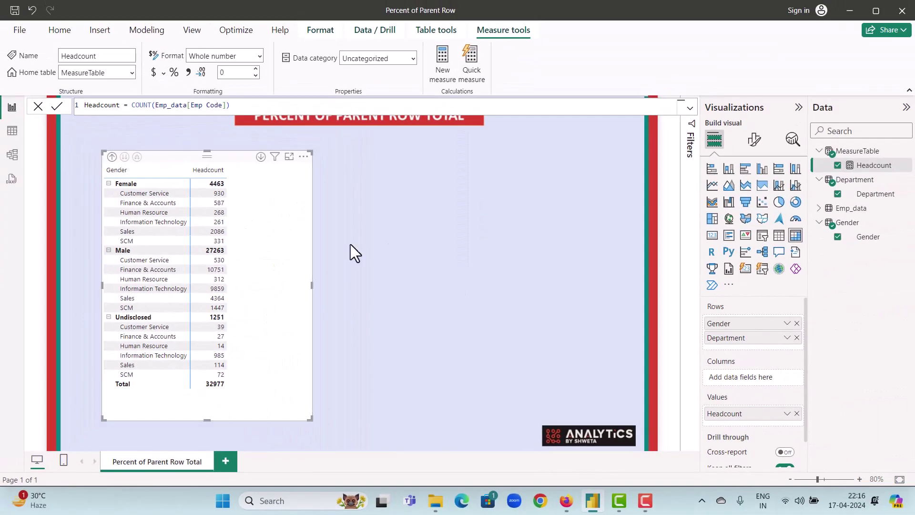
click(416, 241)
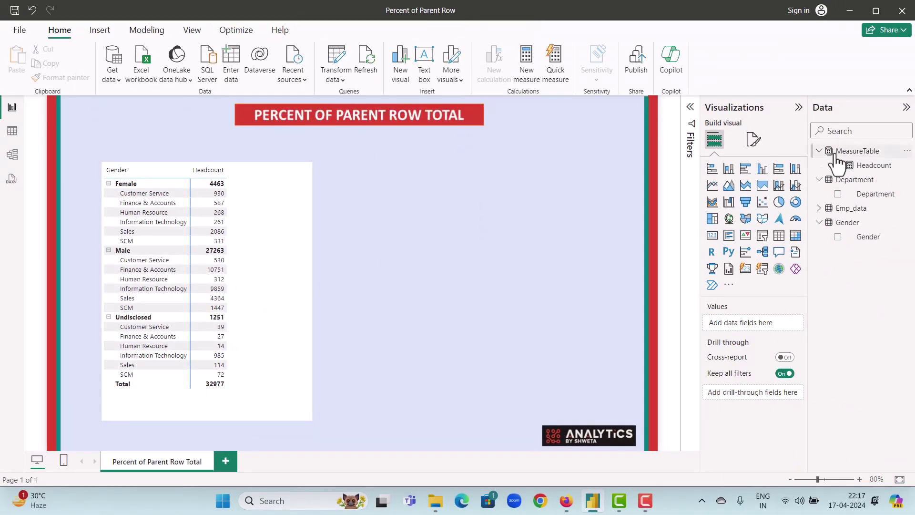
right_click(832, 153)
Start a new MeasureTable measure: Parent Row = CALCULATE([Headcount],REMOVEFILTERS(.
click(801, 174)
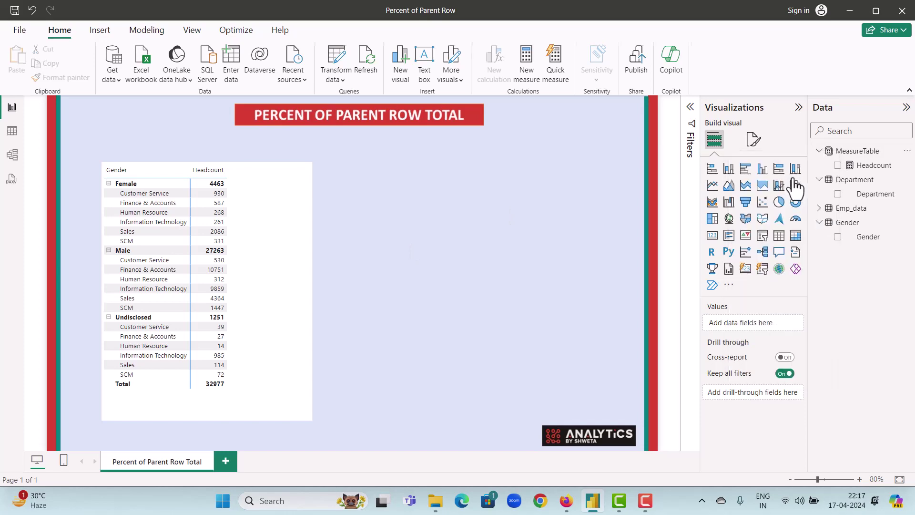
text(Pa)
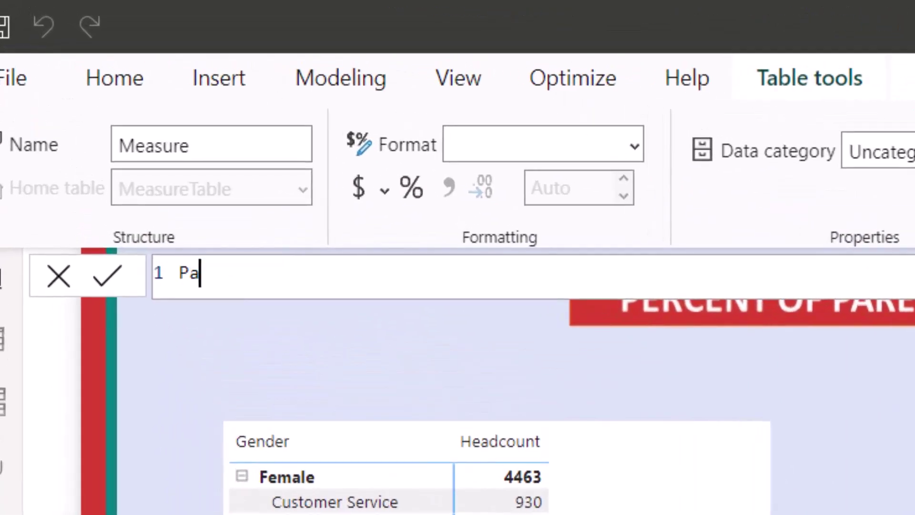
text(rent R)
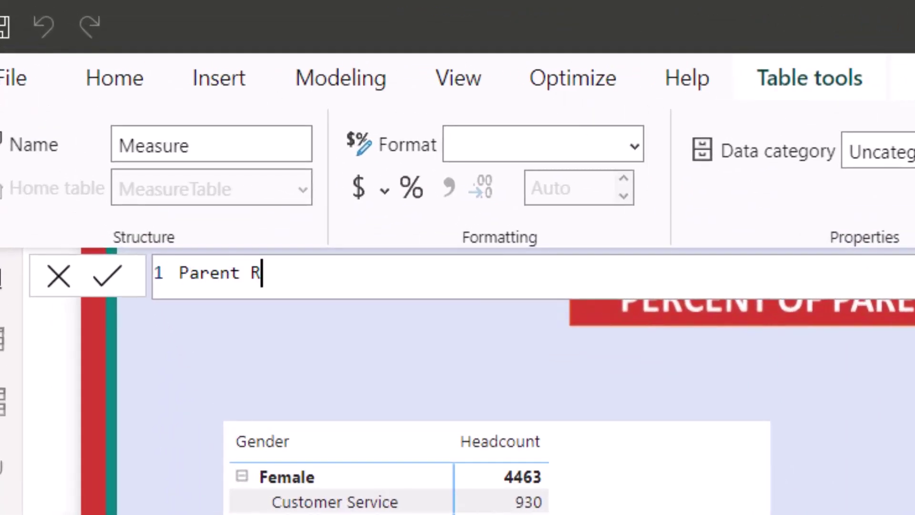
text(ow = cal)
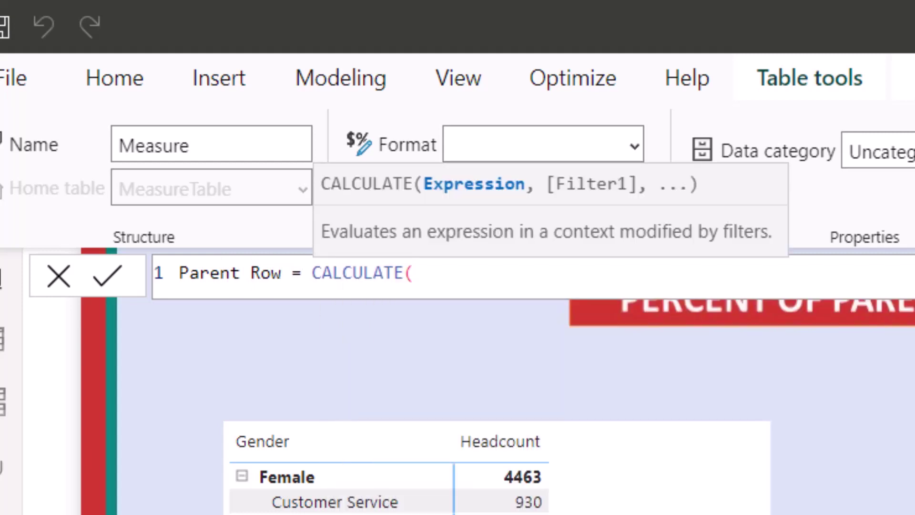
text([he)
key(Tab)
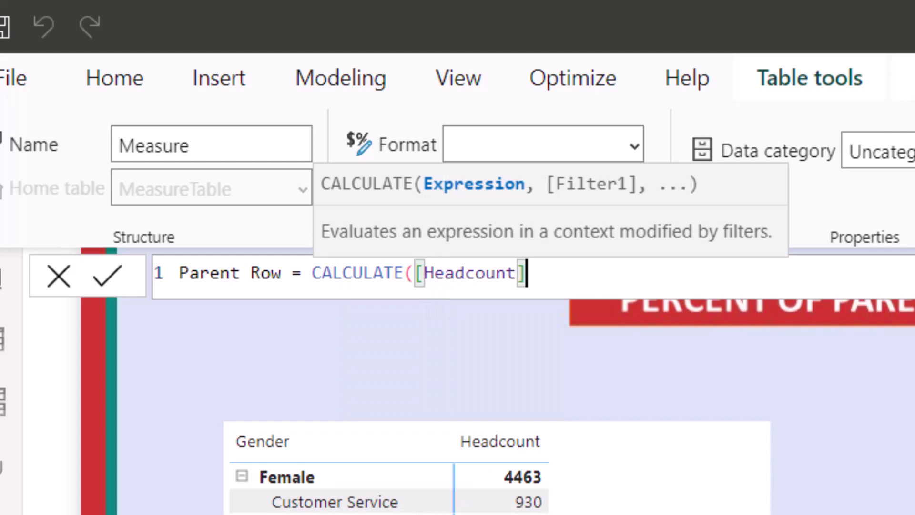
text(,re)
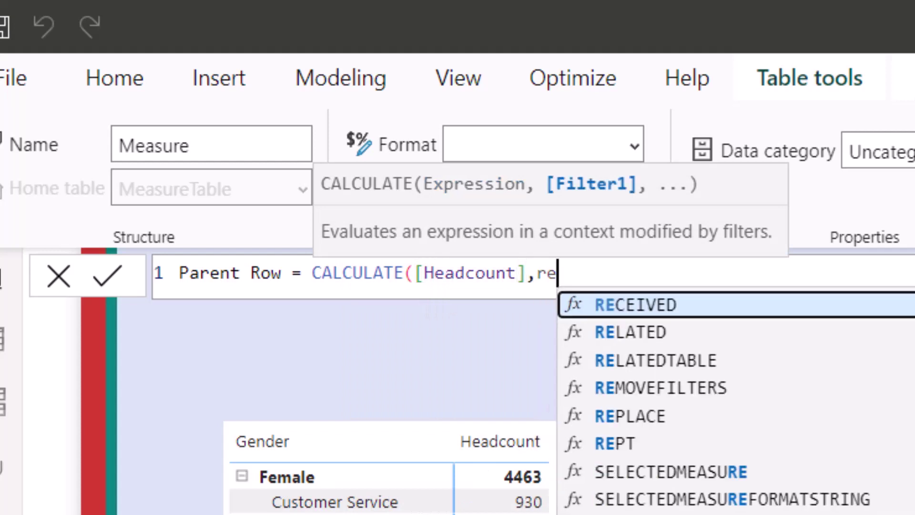
text(mo)
key(Tab)
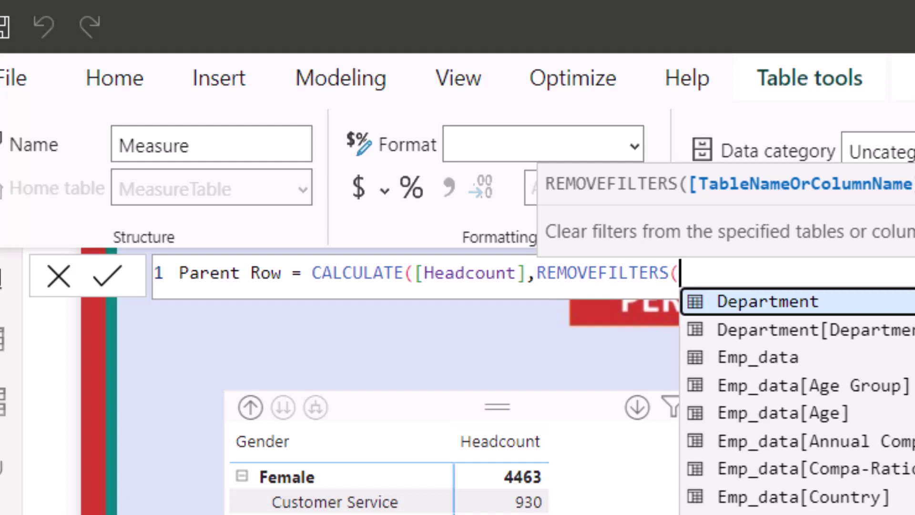
Complete Parent Row with Department[Department], commit it, and copy the Headcount matrix.
text(dep)
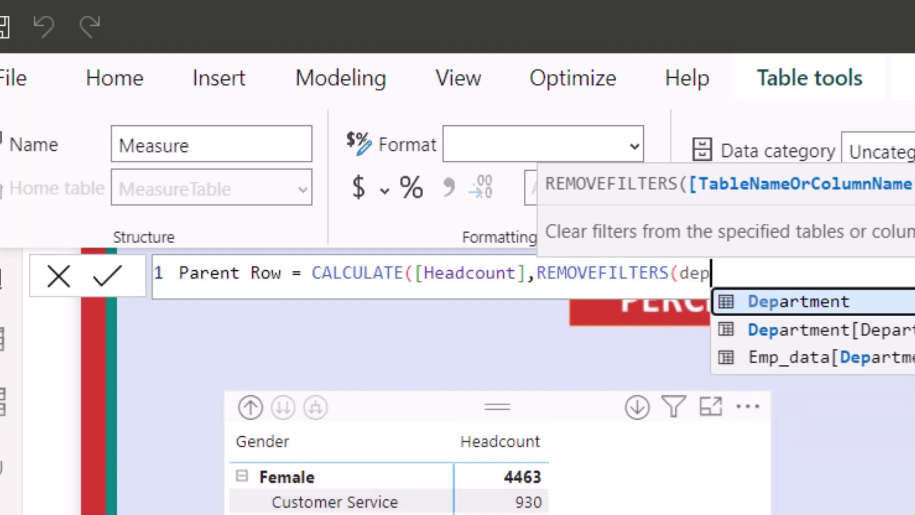
key(Down)
key(Tab)
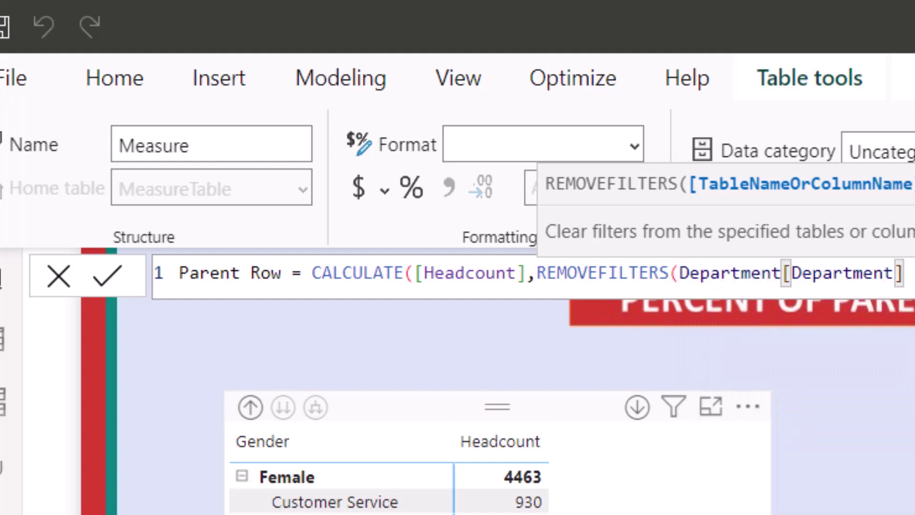
text()))
key(Return)
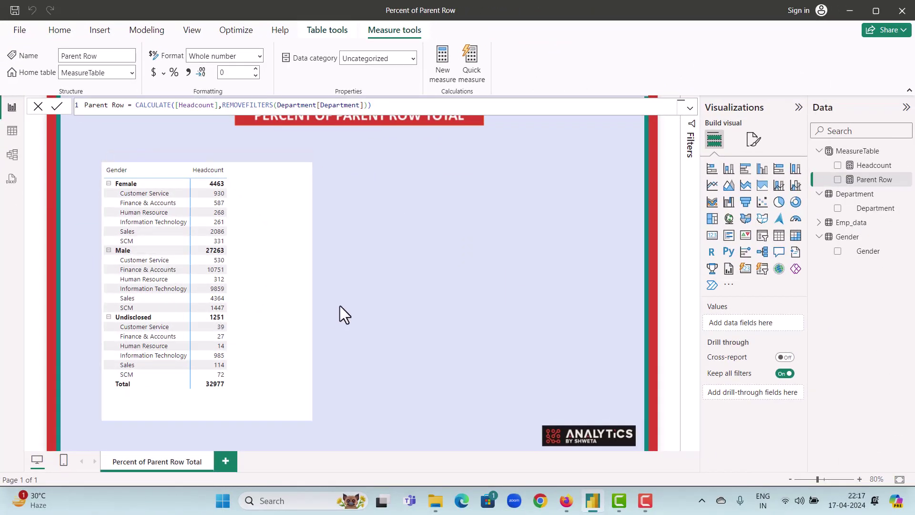
click(261, 266)
key(ctrl+c)
Paste the matrix copy beside the original and swap its value from Headcount to Parent Row.
key(ctrl+v)
drag(261, 265, 485, 273)
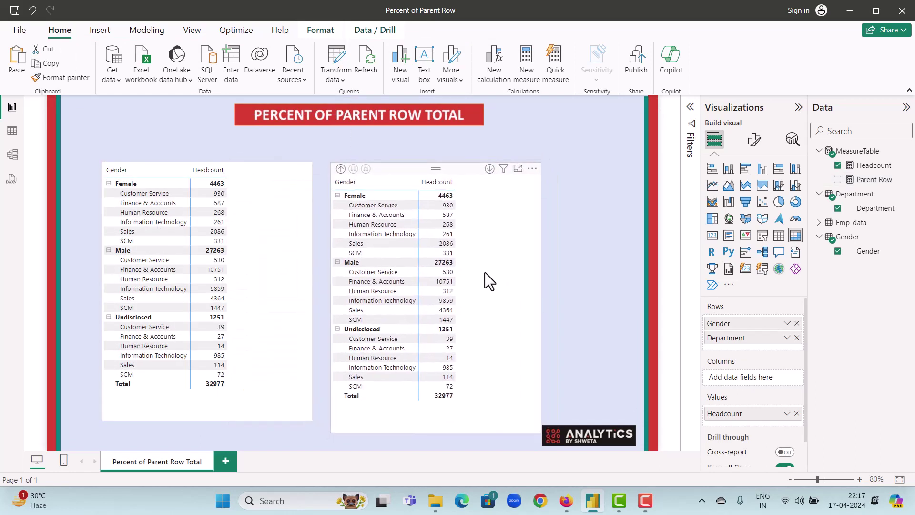
click(796, 414)
drag(874, 179, 770, 414)
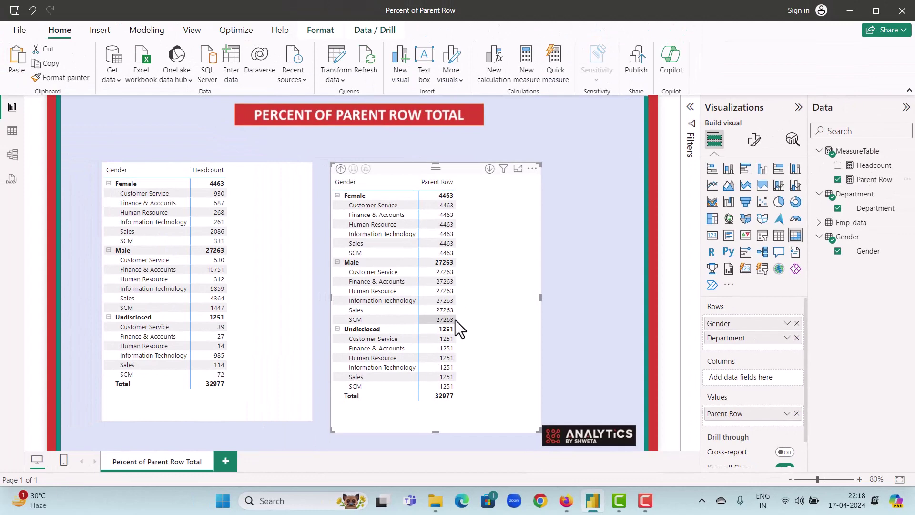
click(572, 260)
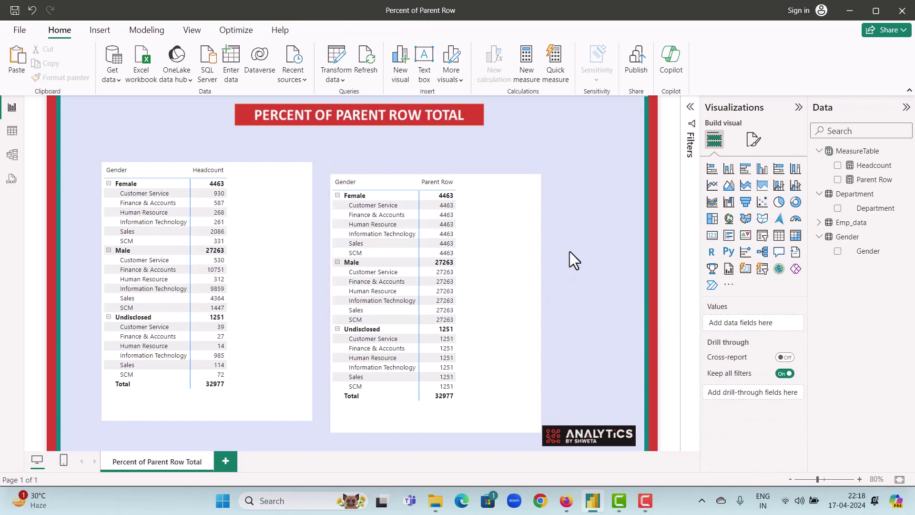
drag(522, 278, 520, 261)
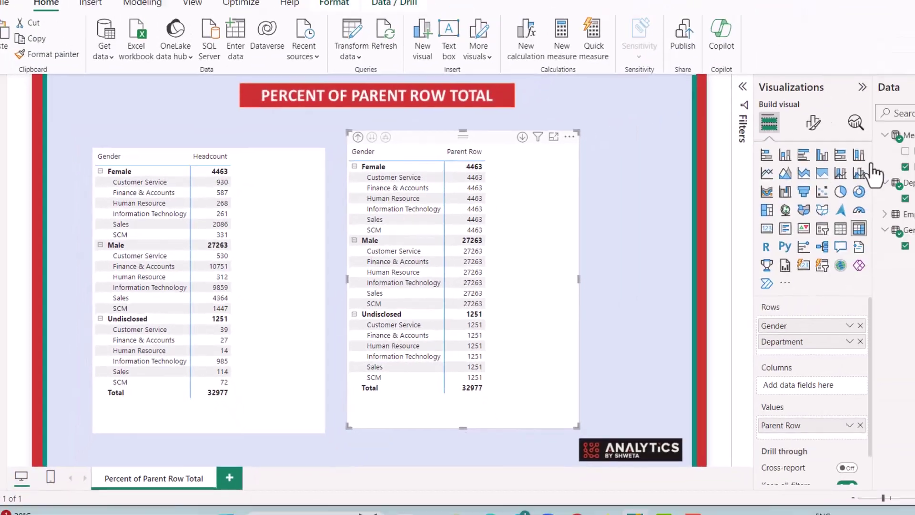
Create the measure Percent of Parent Row = DIVIDE([Headcount],[Parent Row]).
click(811, 184)
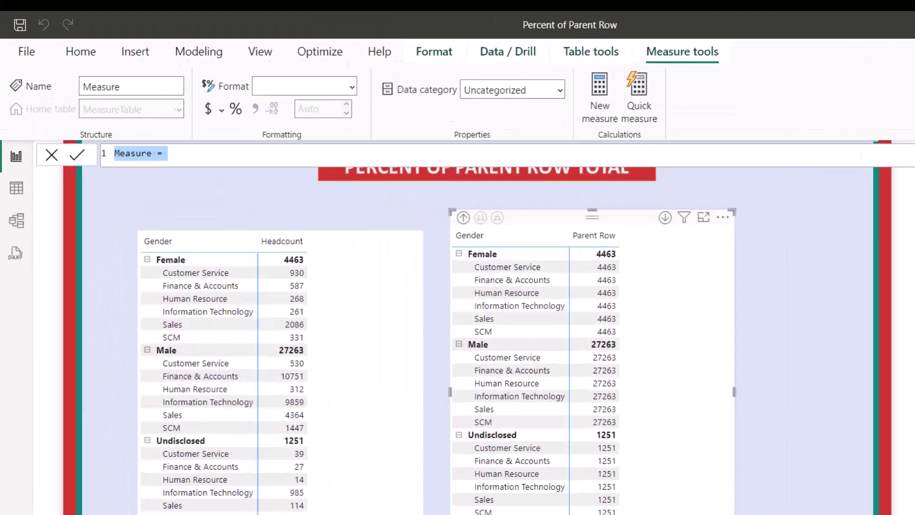
text(Percent of Parent Row = div)
key(Tab)
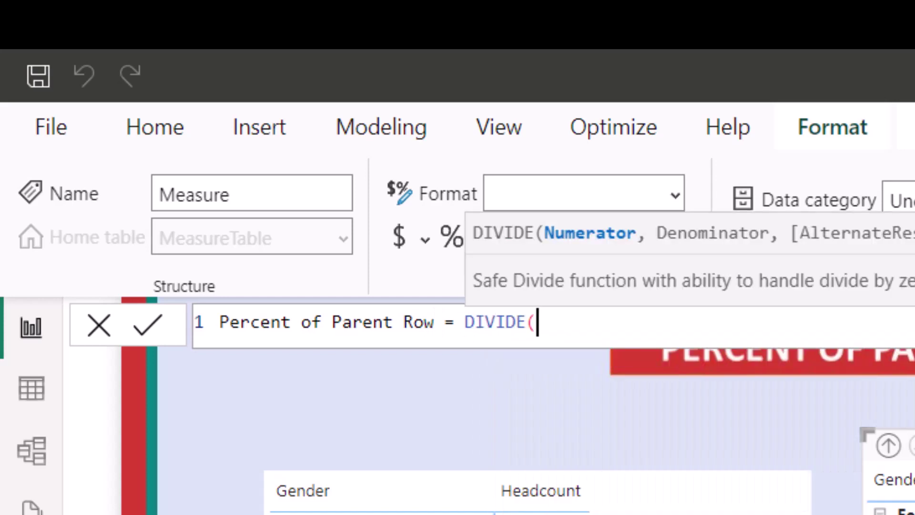
text([h)
key(Tab)
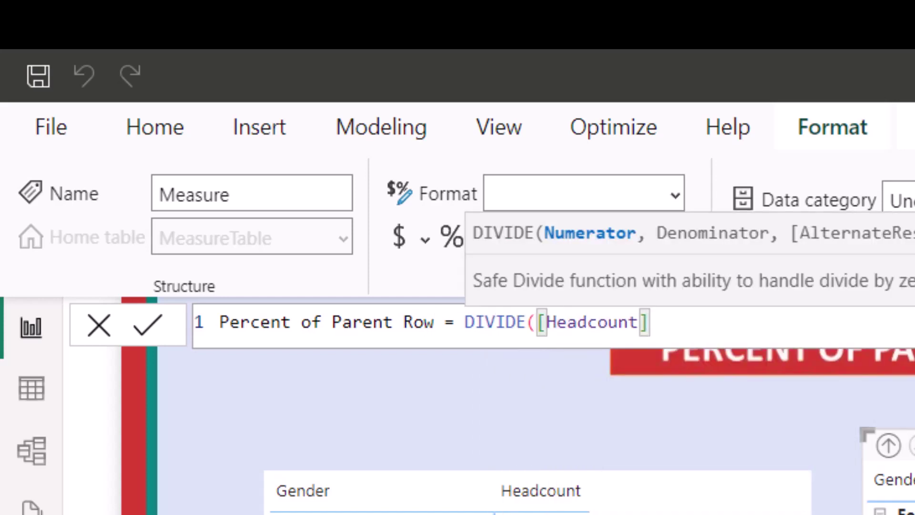
text(,[par)
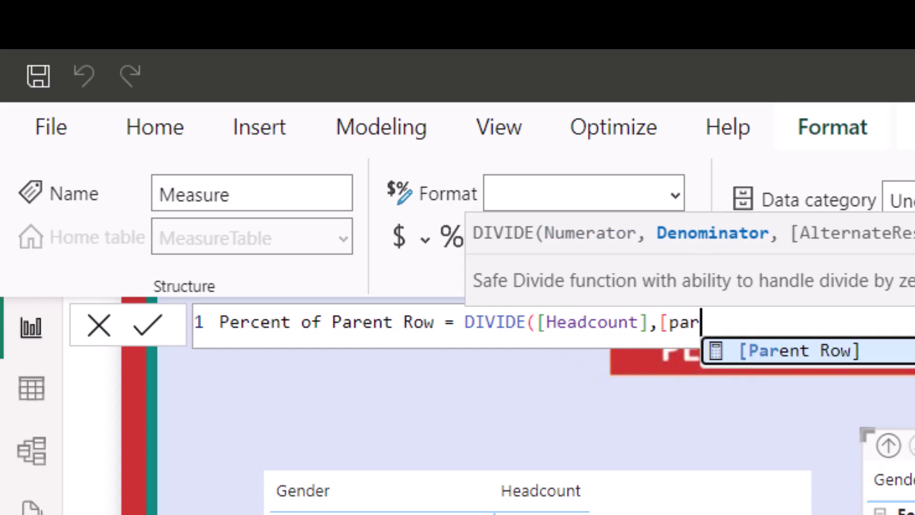
key(Tab)
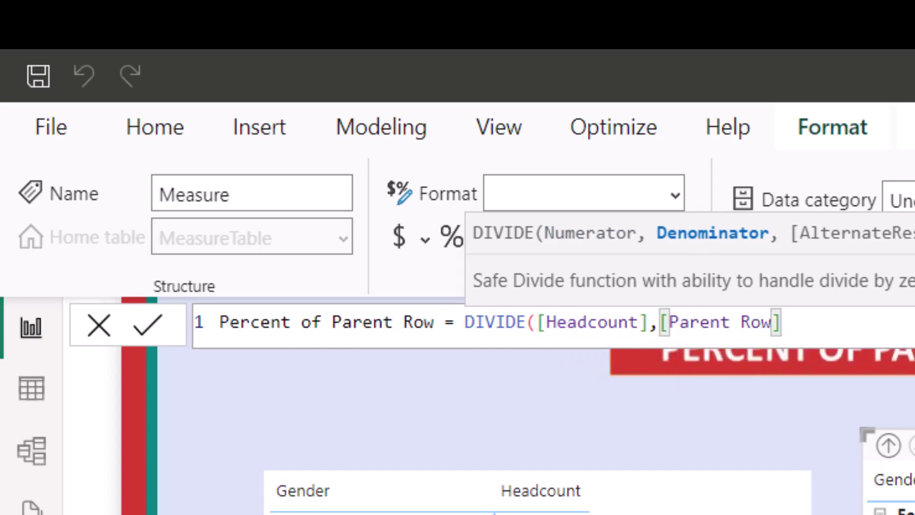
text())
key(Return)
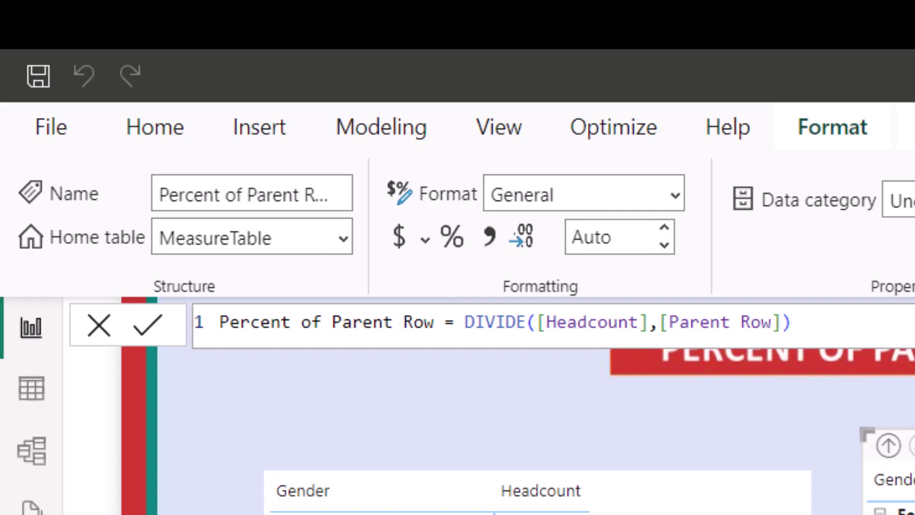
Format Percent of Parent Row as a percentage with 0 decimal places.
click(452, 236)
double_click(605, 237)
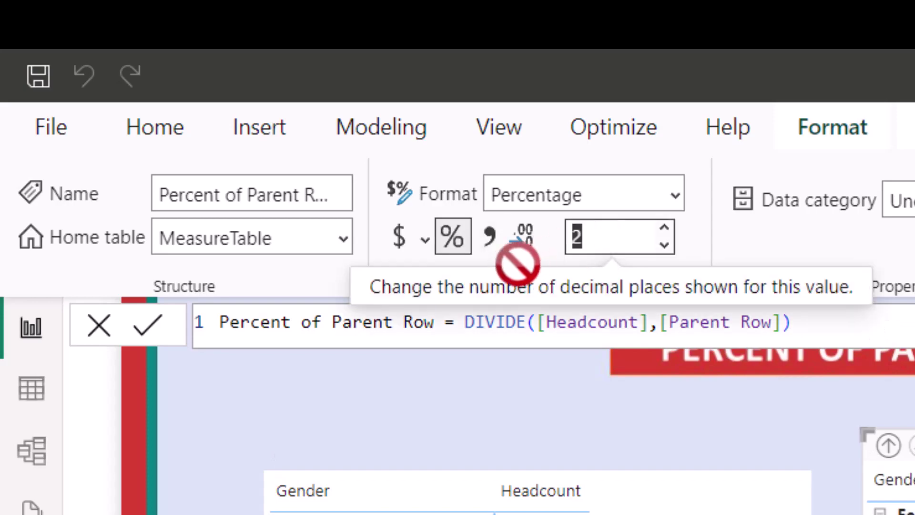
text(2)
key(BackSpace)
text(0)
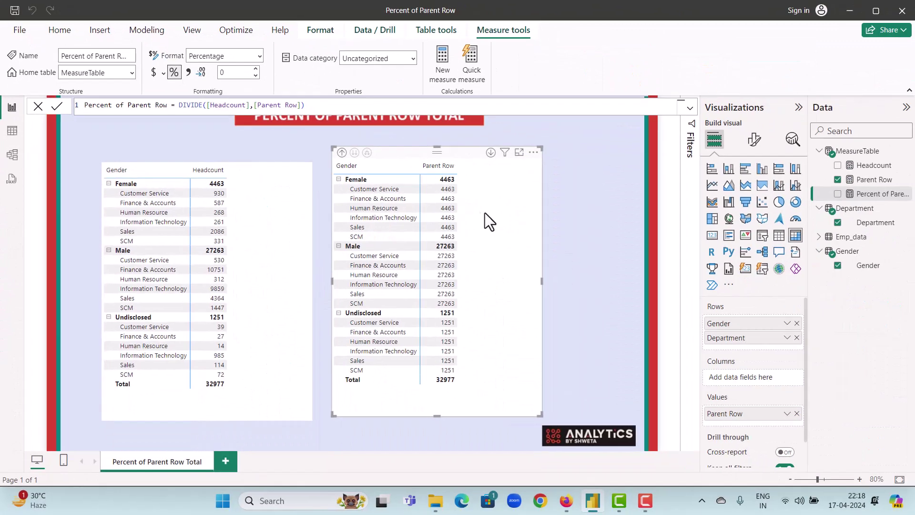
Replace Parent Row with Percent of Parent Row in the second matrix and reposition it.
click(797, 413)
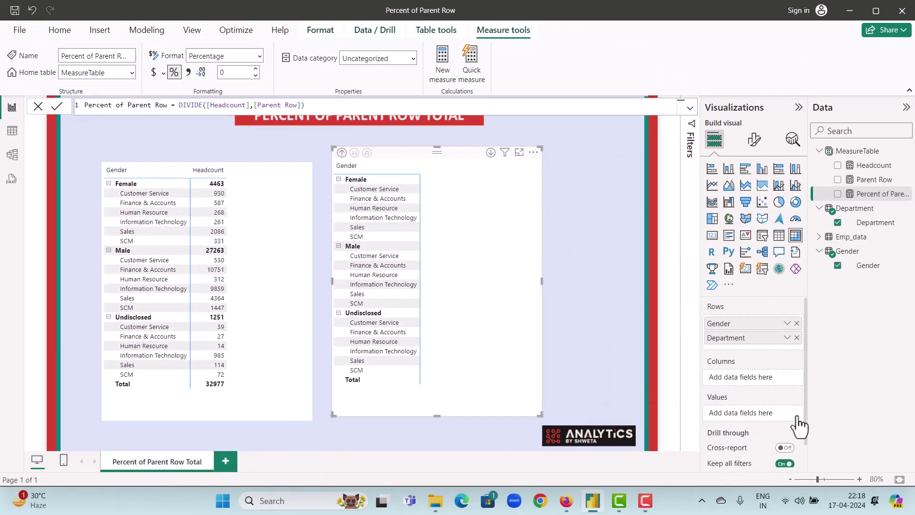
drag(873, 195, 763, 411)
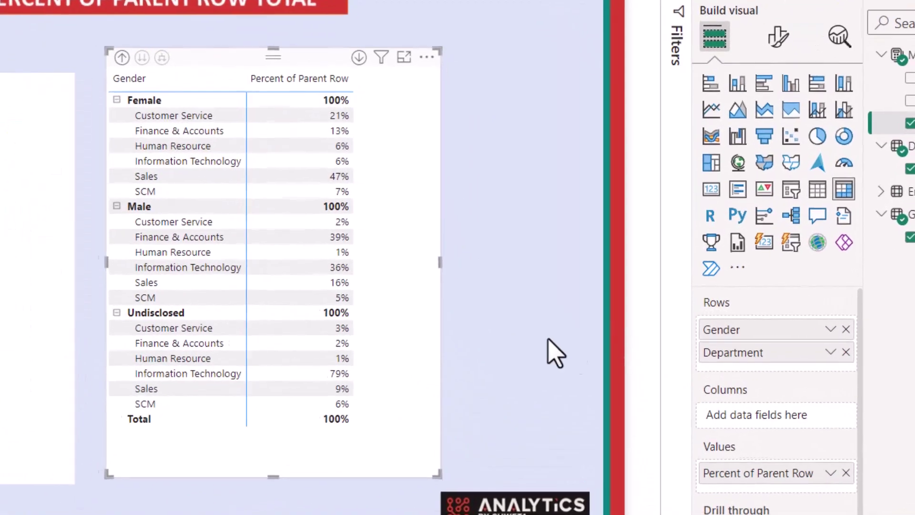
drag(380, 293, 377, 316)
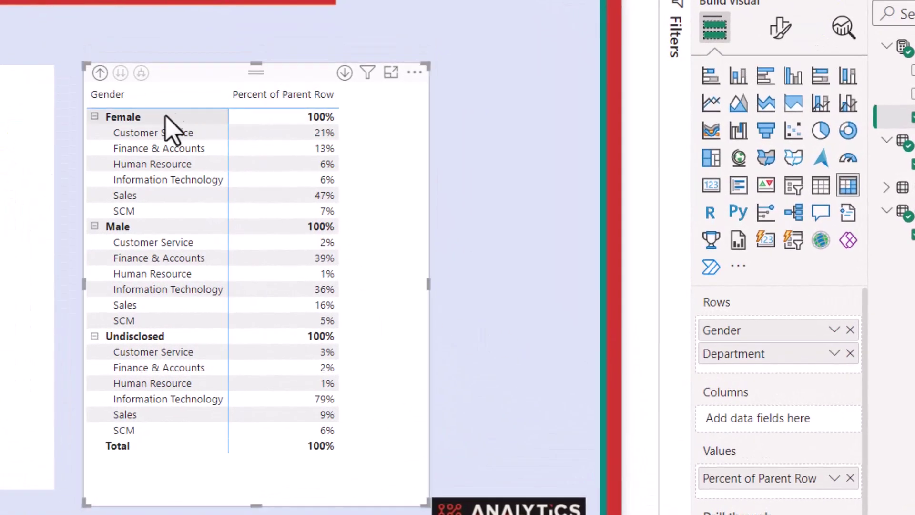